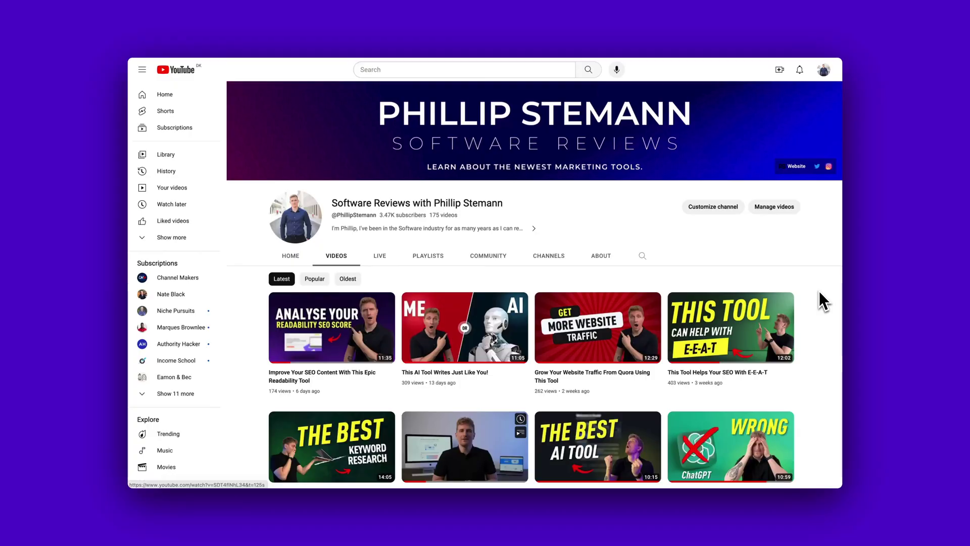
Step: Search Google keyword ideas for 'wordpress' and scroll through the 436 preposition suggestions with volume and trend
scroll(820, 293, down, 10)
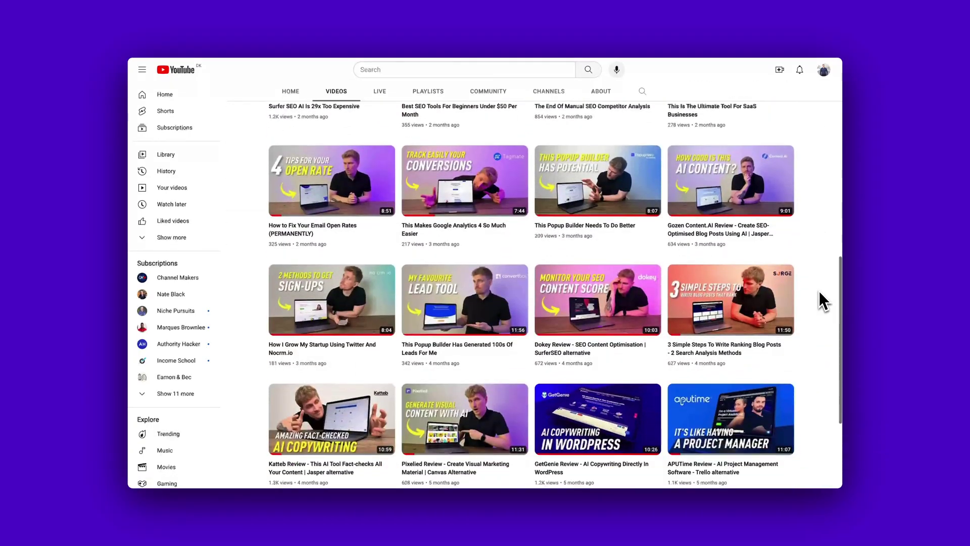
scroll(820, 293, down, 13)
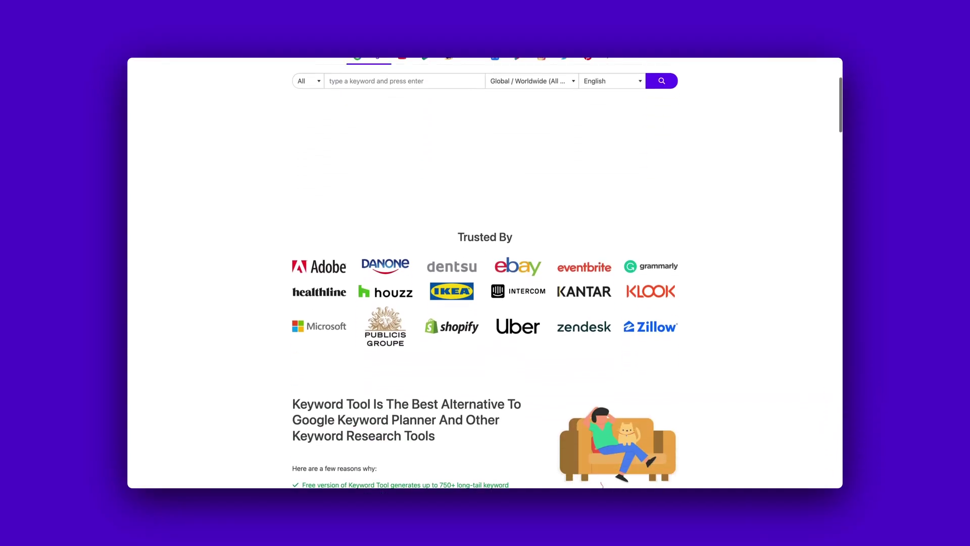
scroll(485, 273, down, 9)
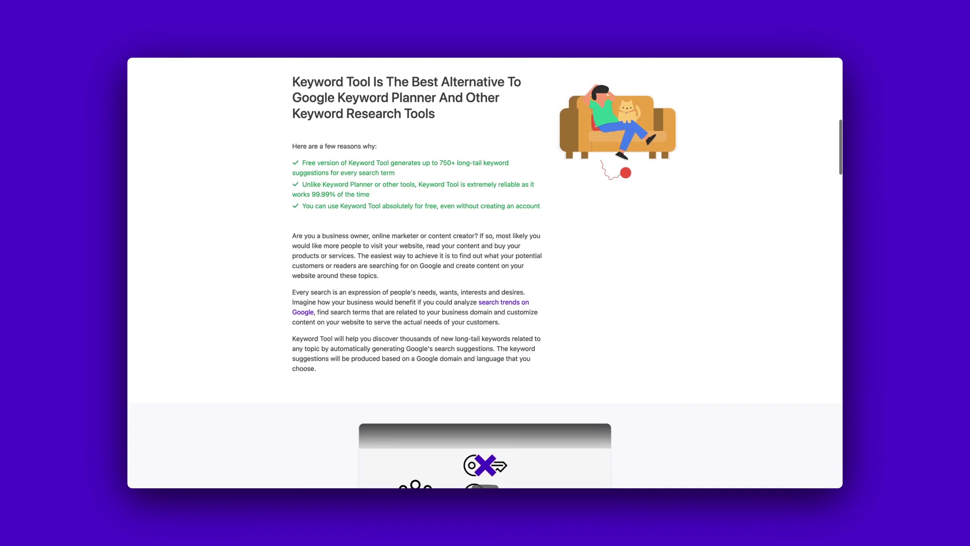
scroll(485, 272, down, 10)
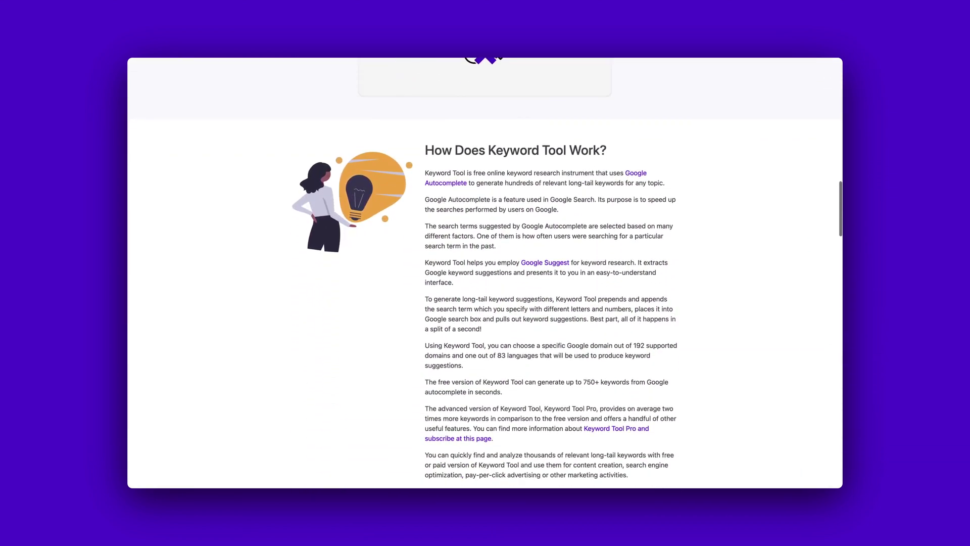
scroll(485, 273, down, 4)
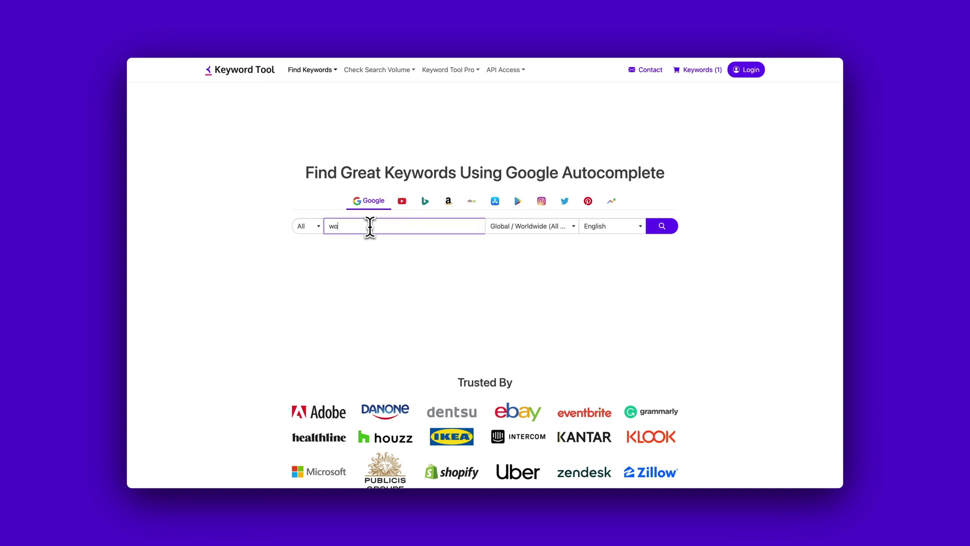
click(662, 226)
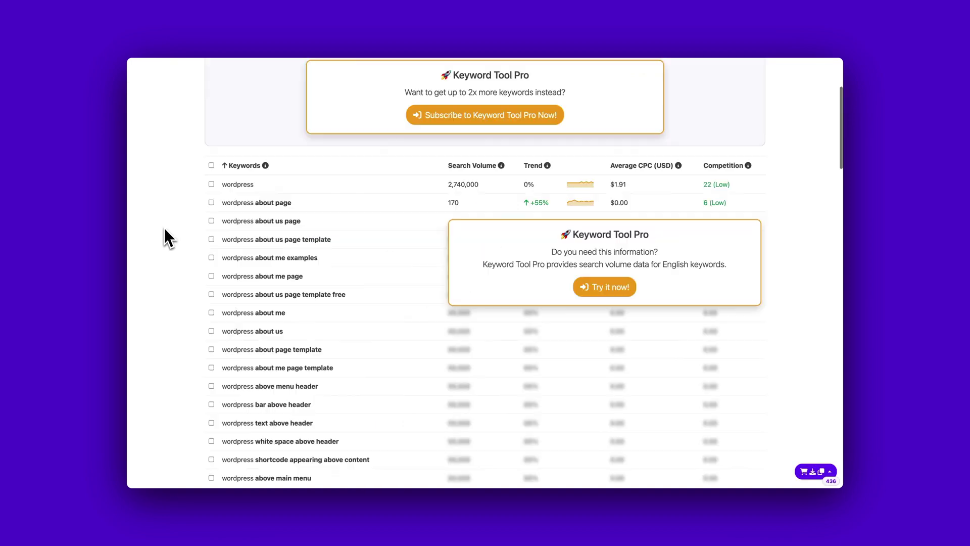
scroll(165, 229, down, 3)
scroll(165, 228, down, 5)
scroll(165, 228, down, 5)
scroll(165, 228, down, 5)
scroll(165, 229, down, 7)
scroll(164, 229, down, 2)
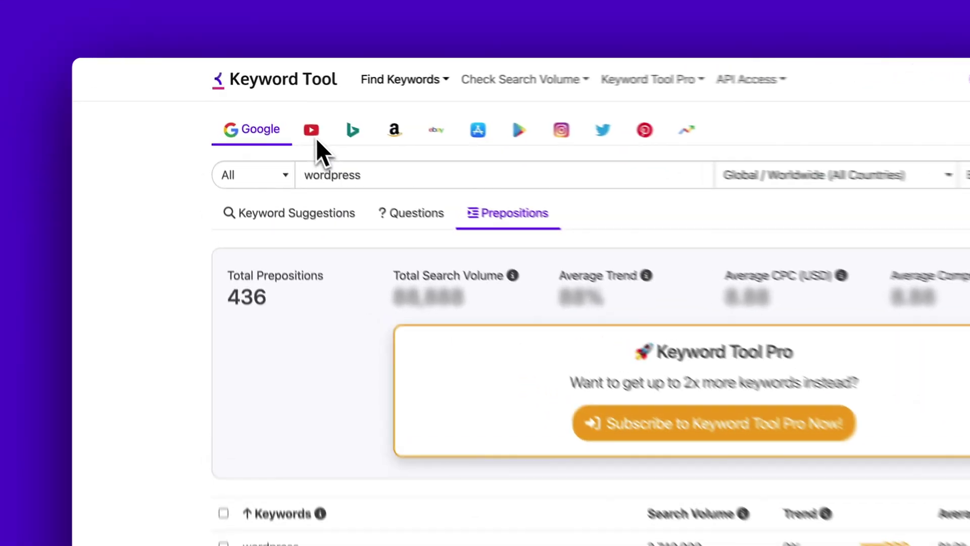
click(260, 98)
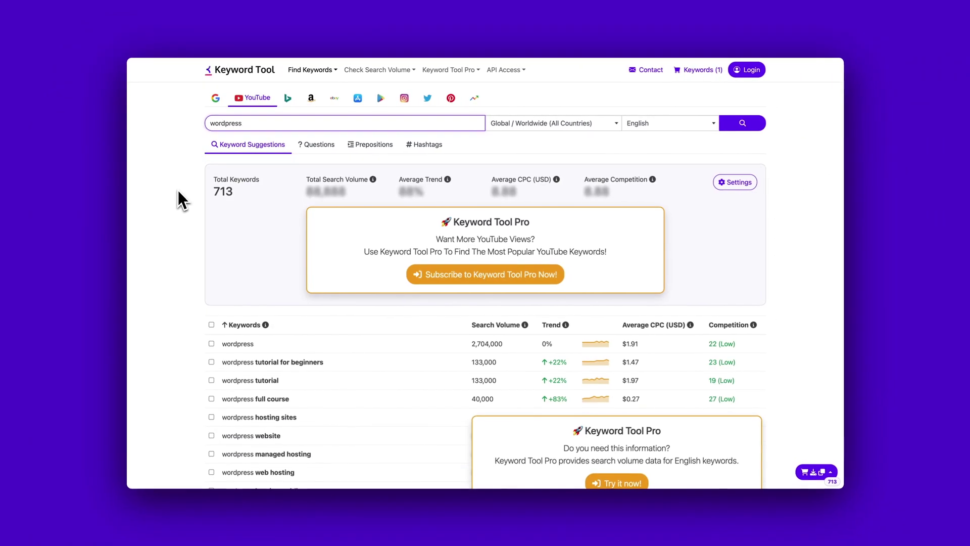
click(283, 112)
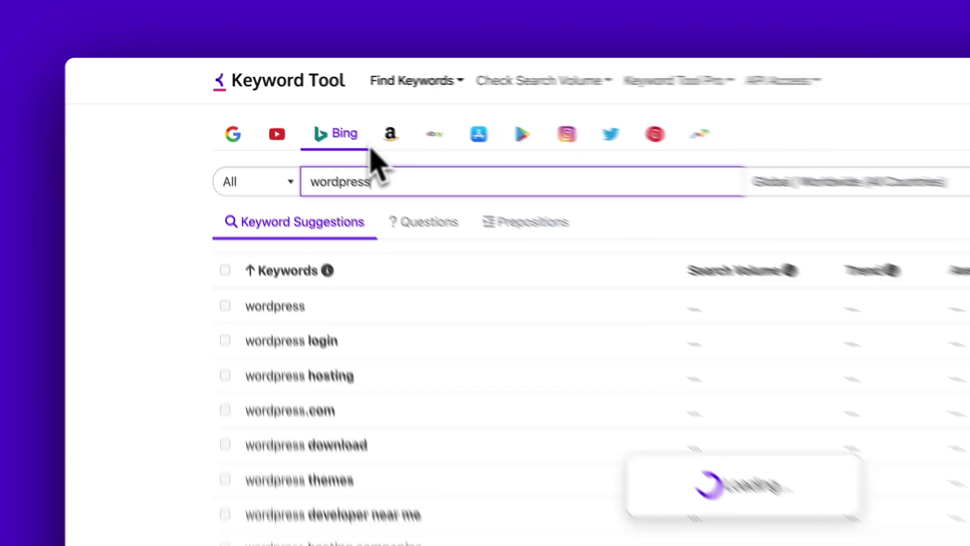
scroll(180, 247, down, 2)
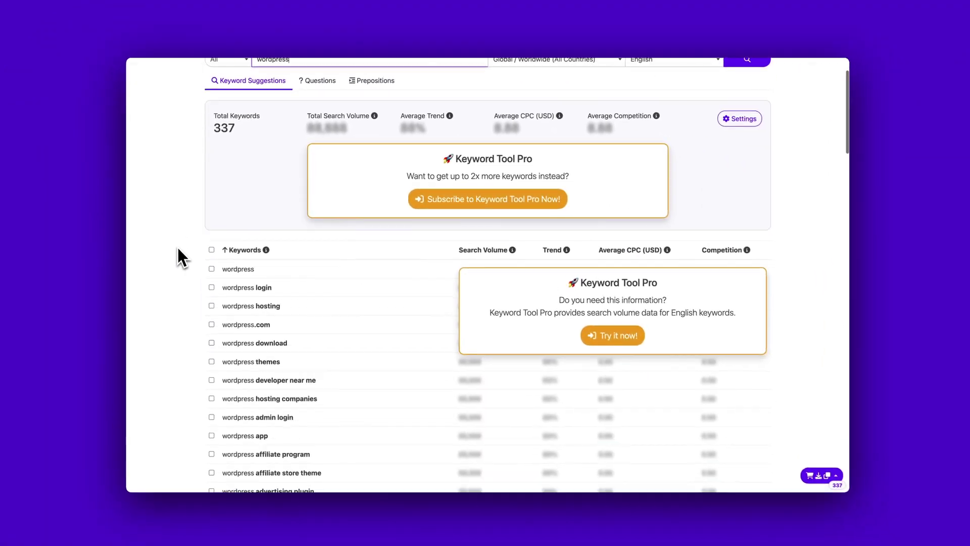
scroll(177, 248, down, 7)
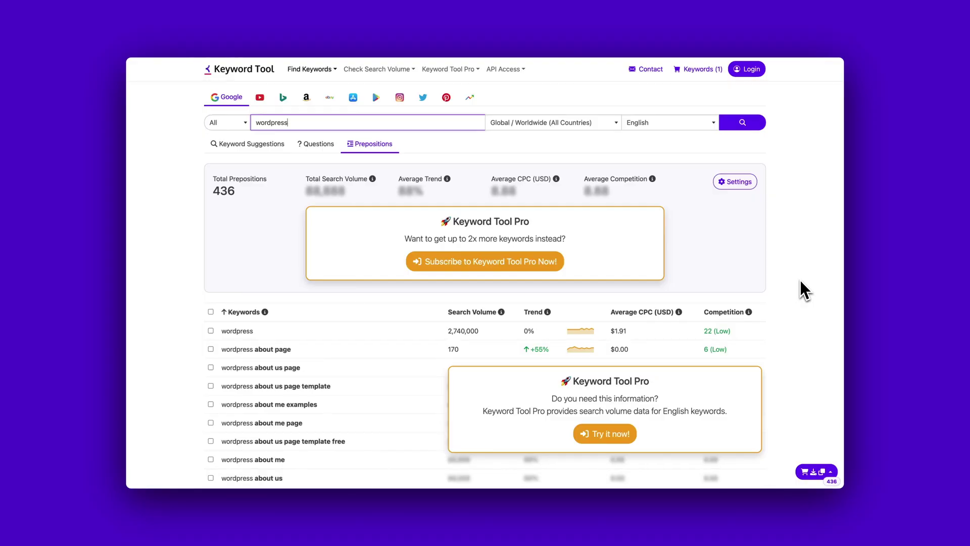
click(339, 148)
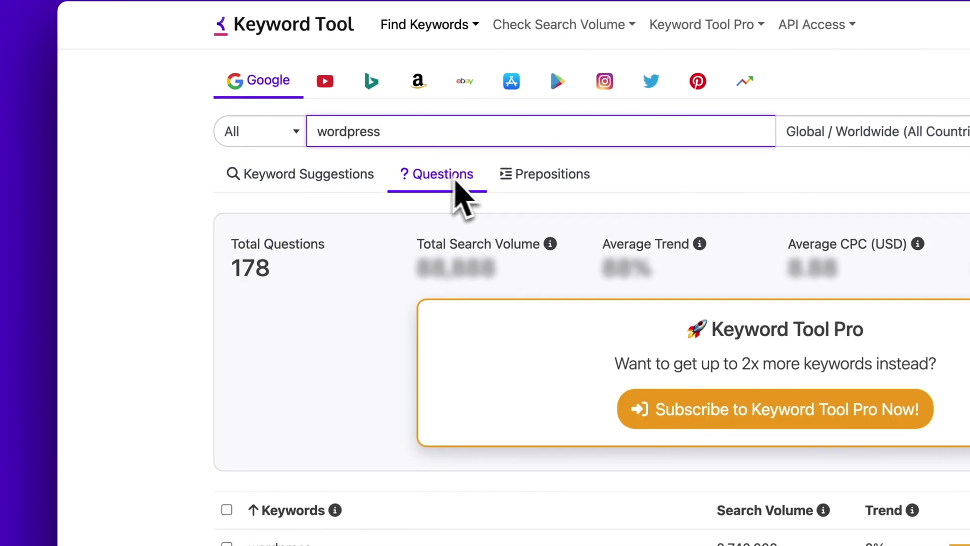
Step: Switch to the Questions tab and scroll through the 178 question-style ideas for 'wordpress'
click(555, 181)
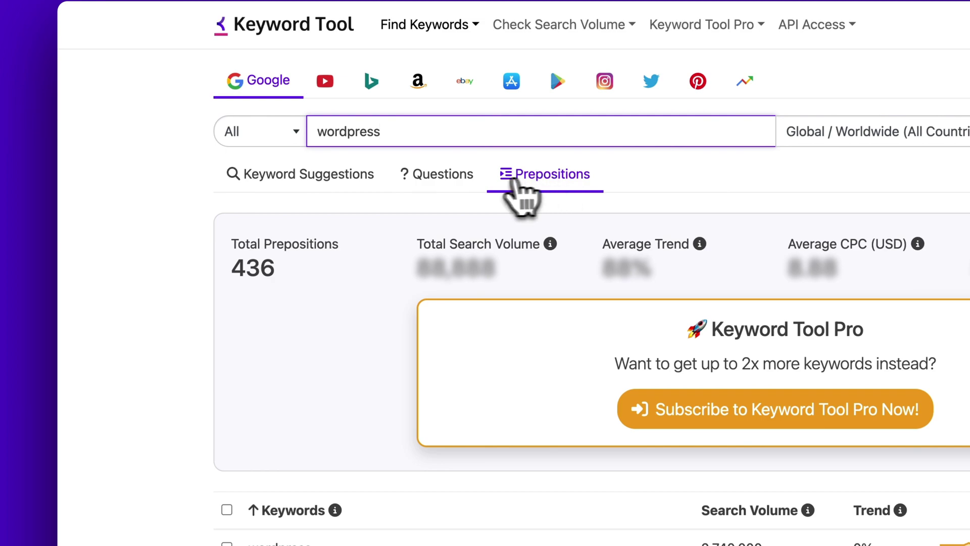
click(448, 177)
scroll(260, 336, down, 6)
scroll(164, 319, down, 2)
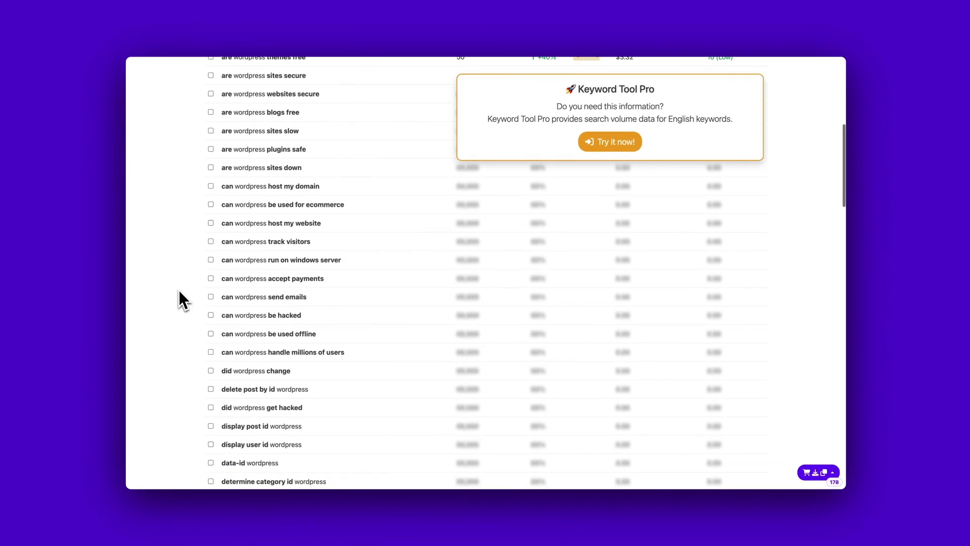
scroll(179, 290, down, 6)
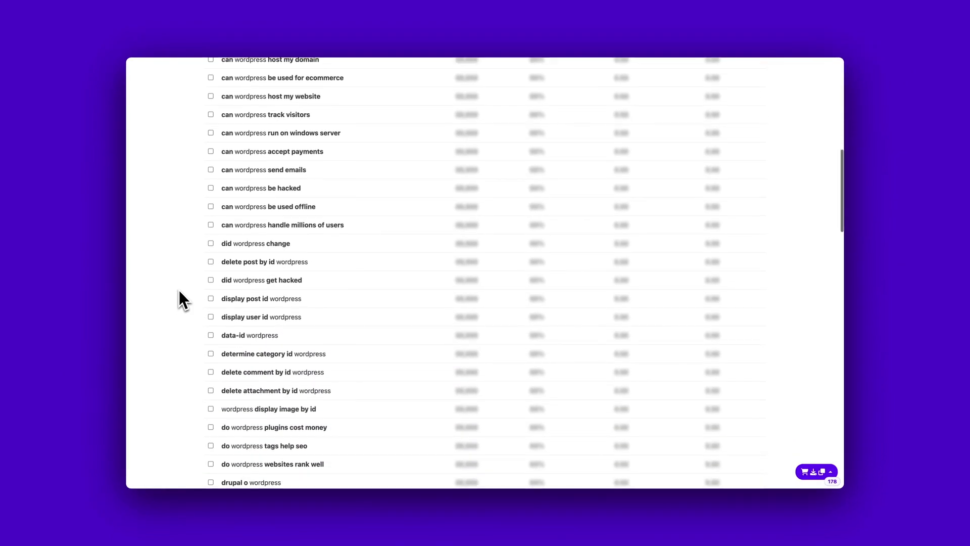
scroll(179, 290, down, 6)
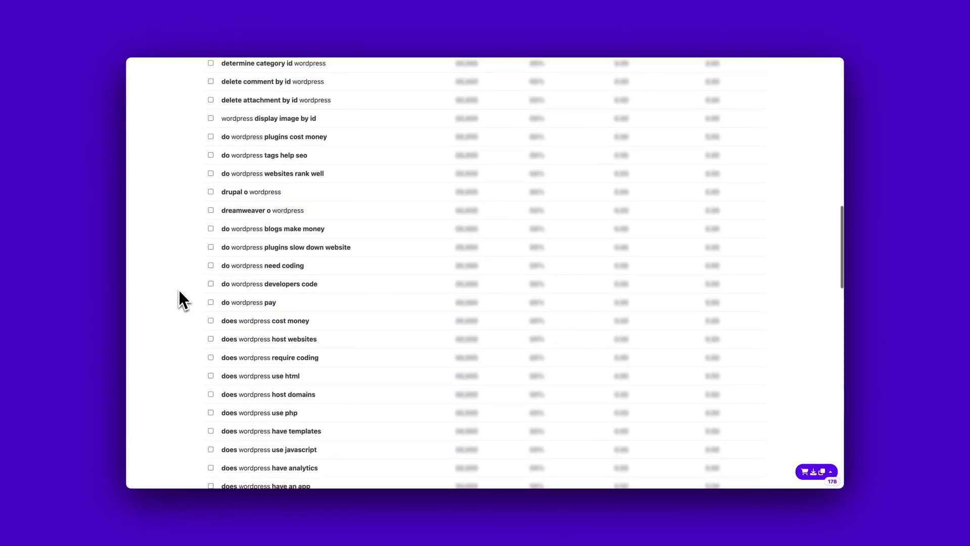
scroll(179, 291, down, 5)
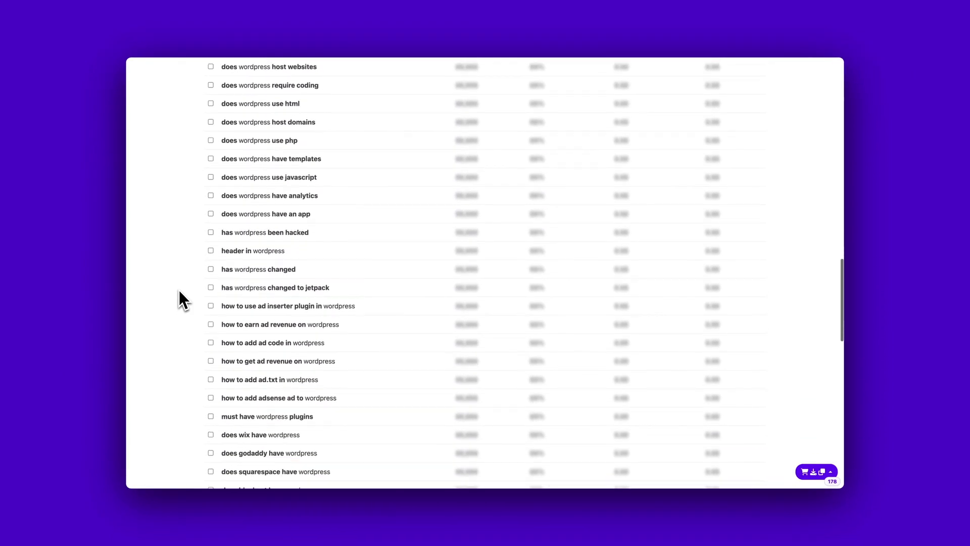
scroll(179, 290, down, 3)
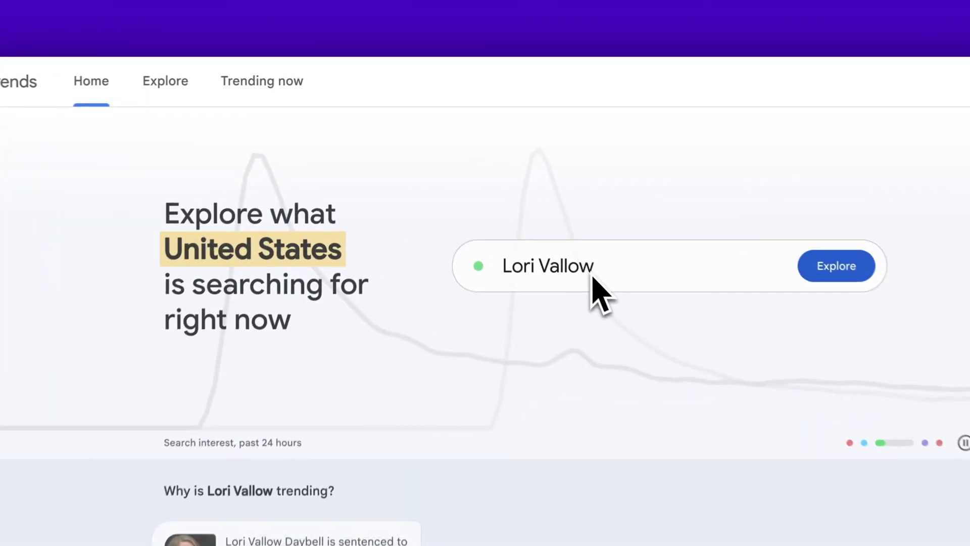
Step: Search Google Trends for 'wordpress' and limit the US interest chart to Past 30 days
click(520, 205)
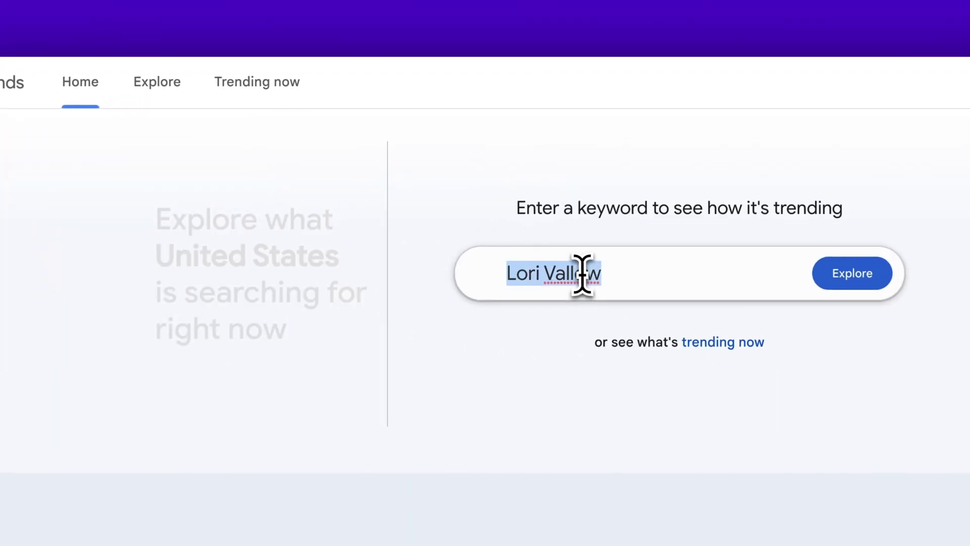
text(wordpress)
key(Return)
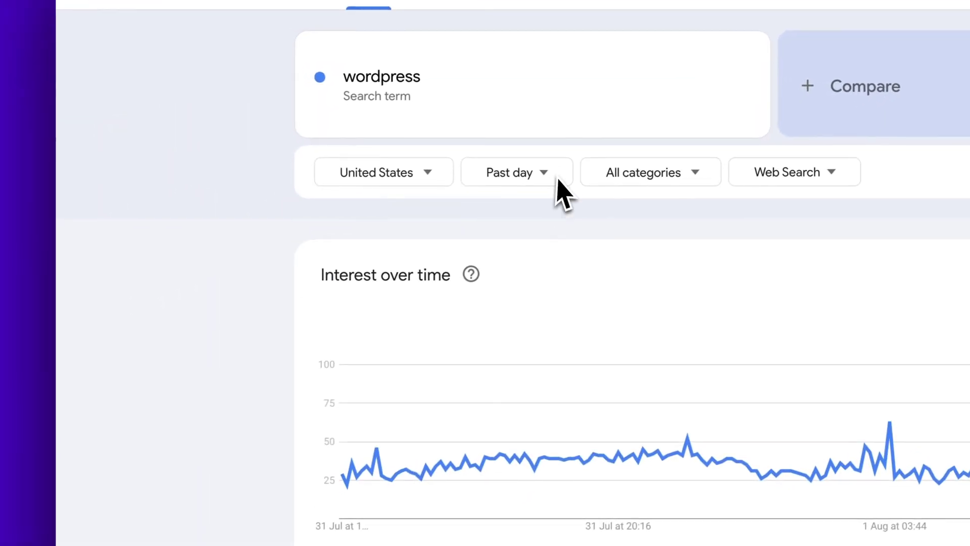
click(552, 177)
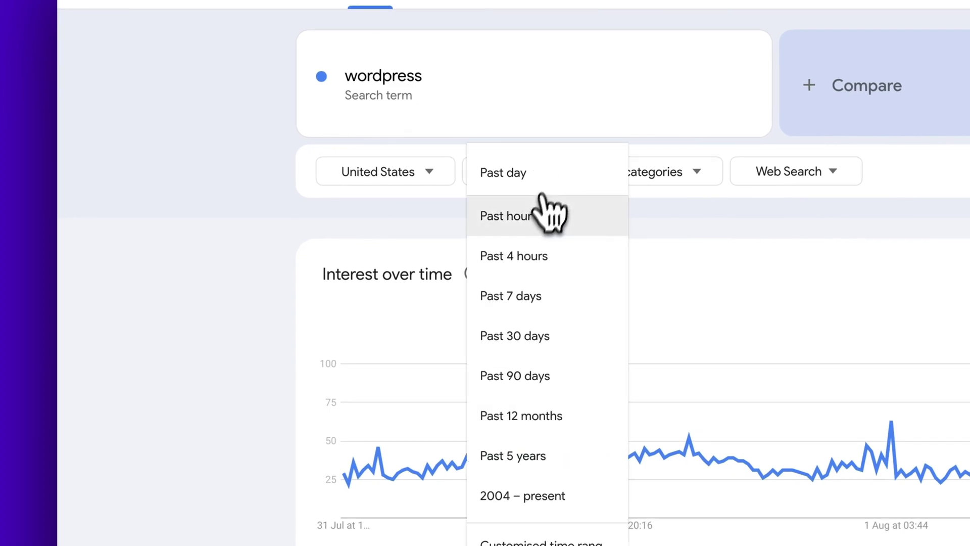
click(533, 332)
scroll(318, 390, down, 10)
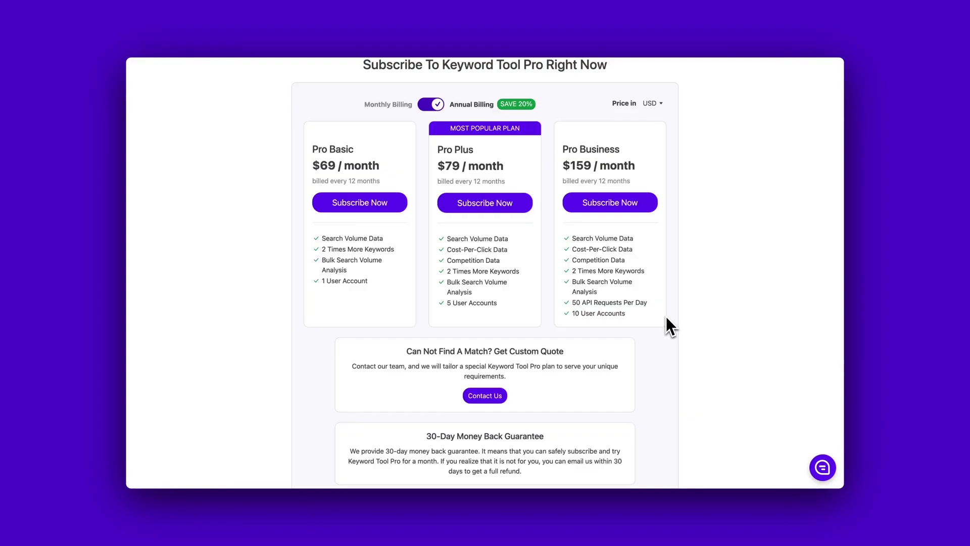
Step: Switch the Pro pricing to Monthly Billing, showing $89, $99 and $199 per month
scroll(666, 317, up, 1)
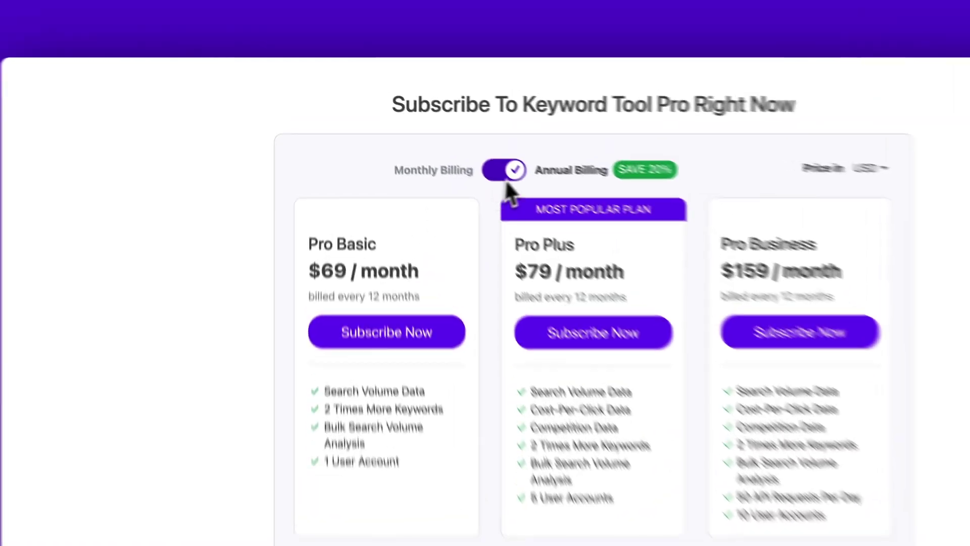
click(435, 126)
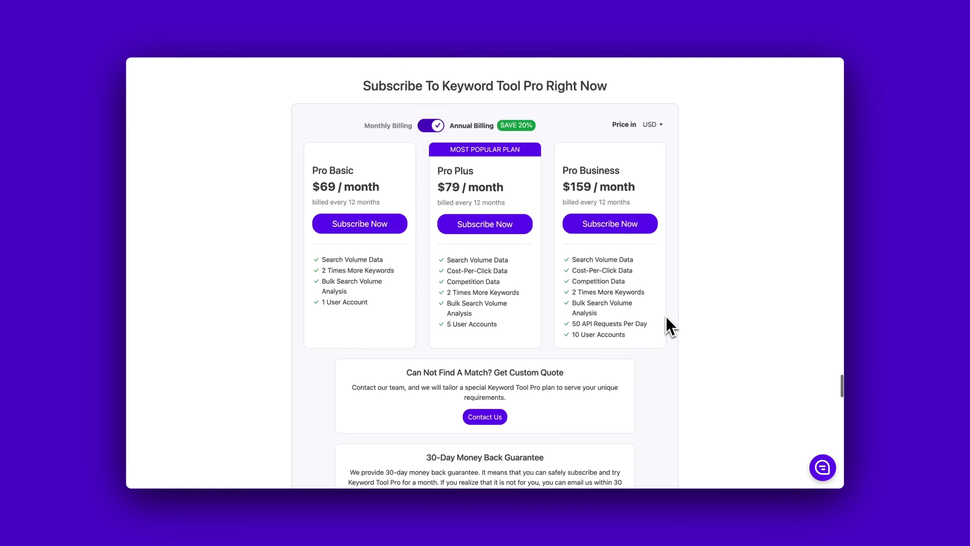
Step: Flip the billing toggle back to Annual Billing, showing Pro plans at $69, $79 and $159
click(434, 126)
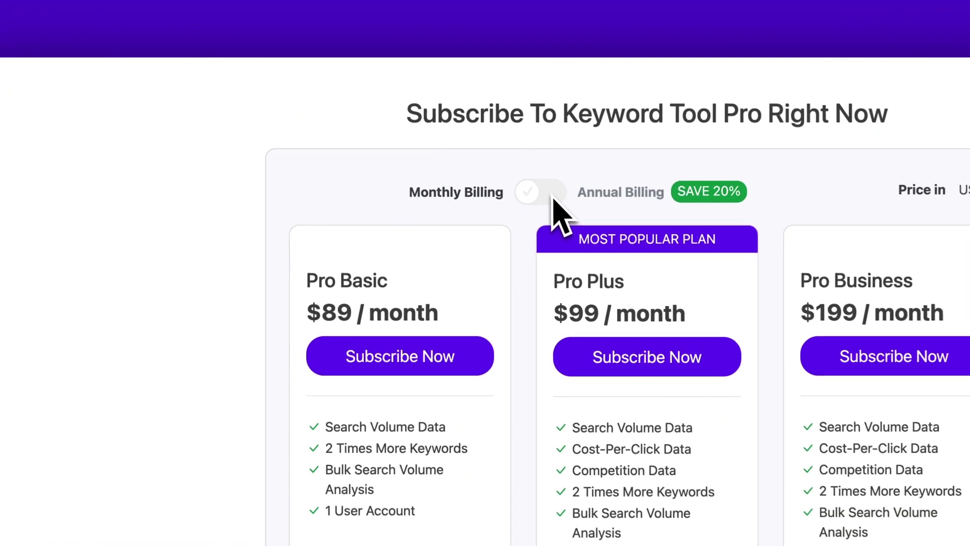